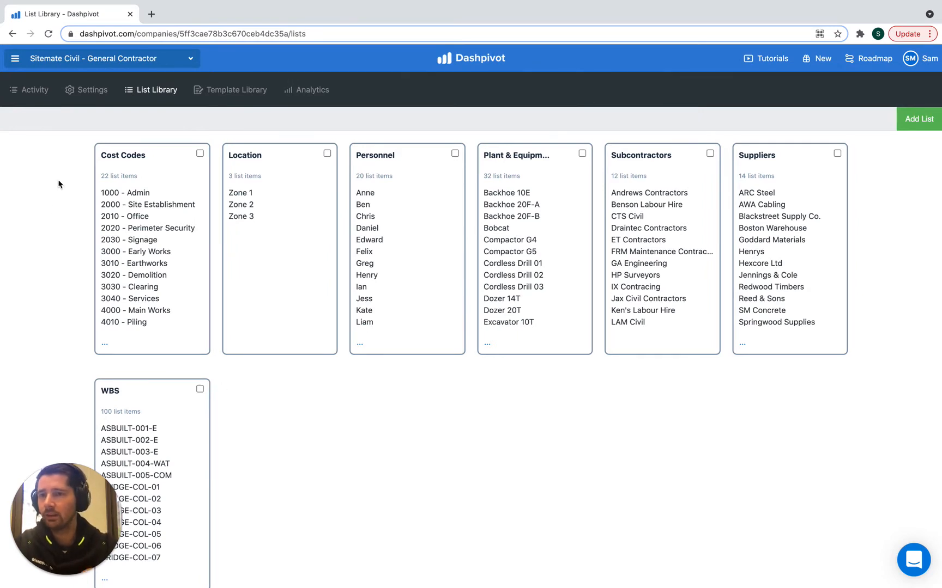
Look through the company's Cost Codes list items and review its project and team folders
left_click(60, 58)
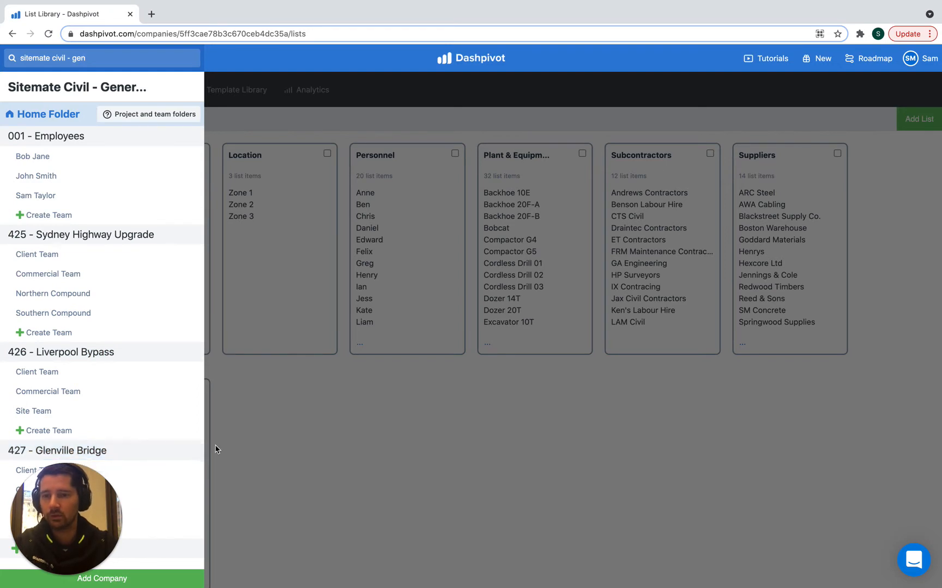
left_click(227, 408)
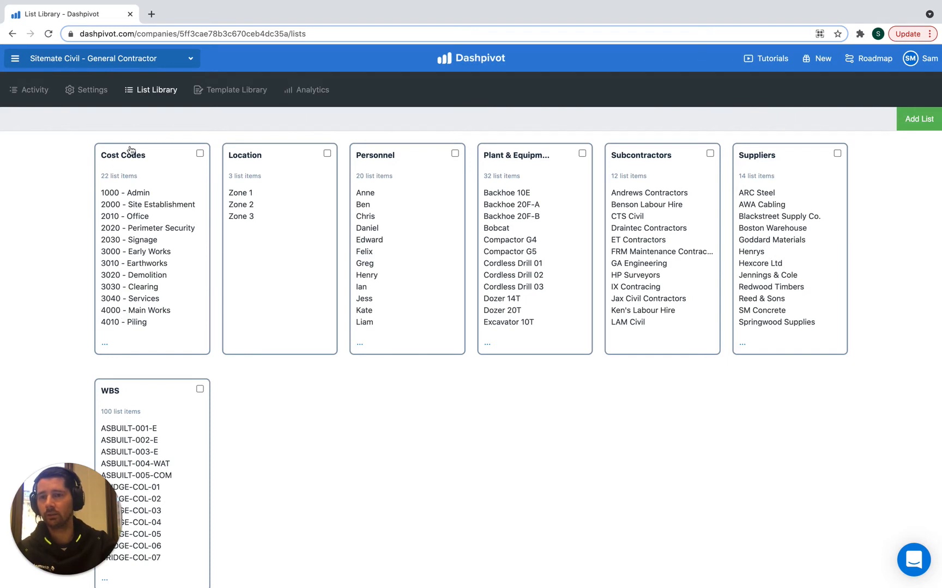
left_click(164, 158)
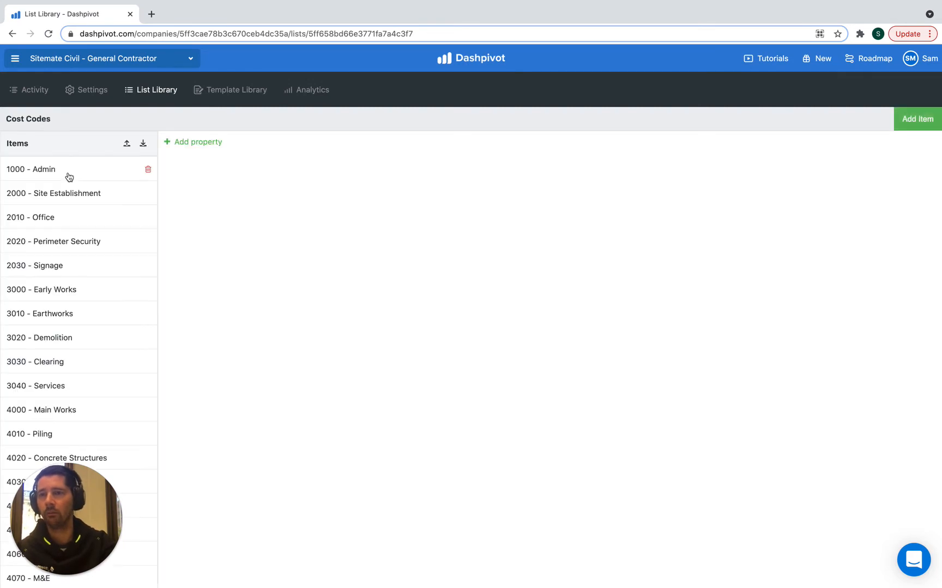
scroll(84, 227, "down", 4)
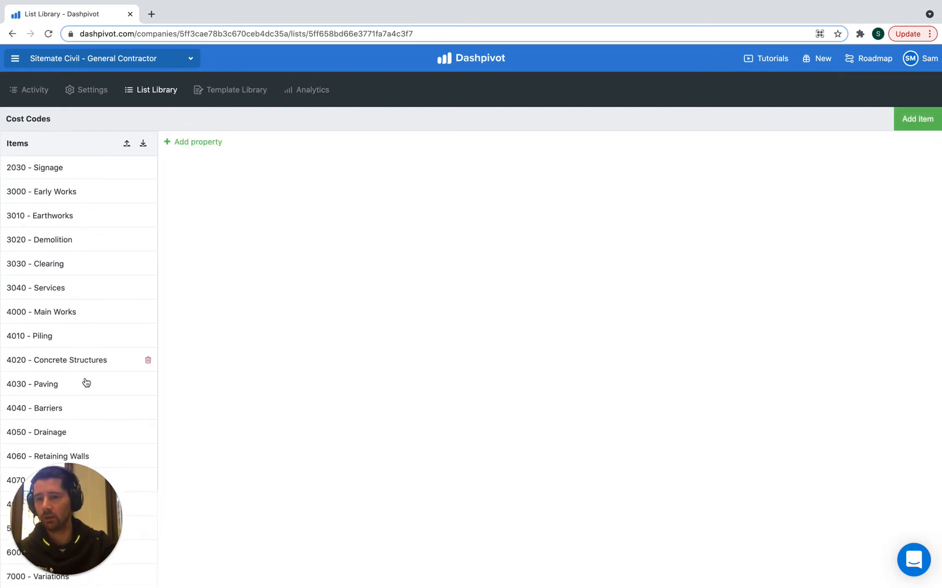
scroll(86, 400, "up", 4)
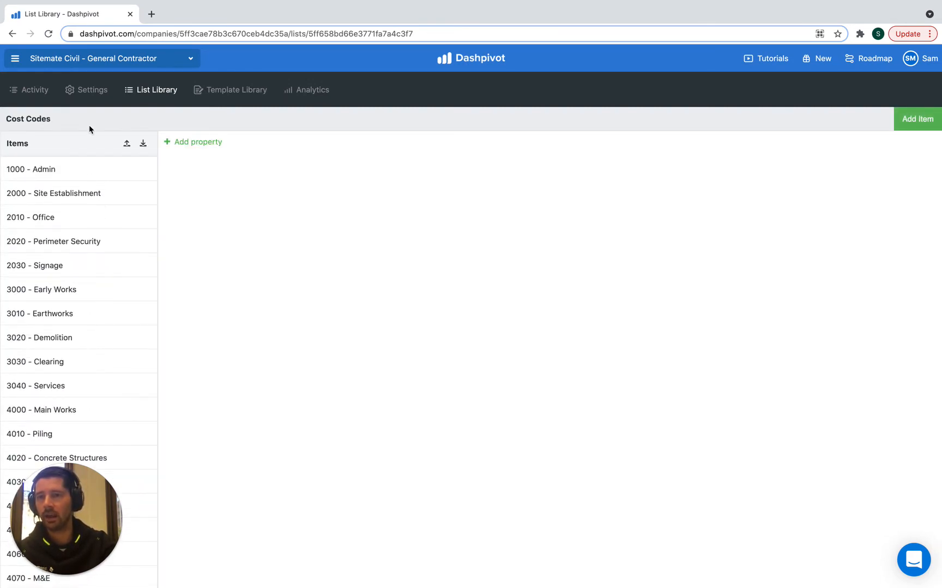
left_click(71, 59)
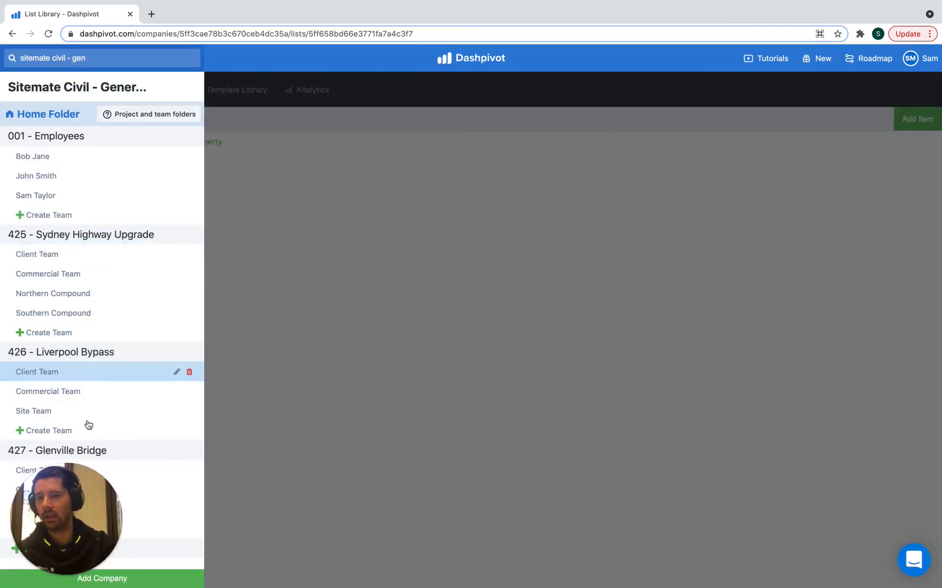
left_click(301, 234)
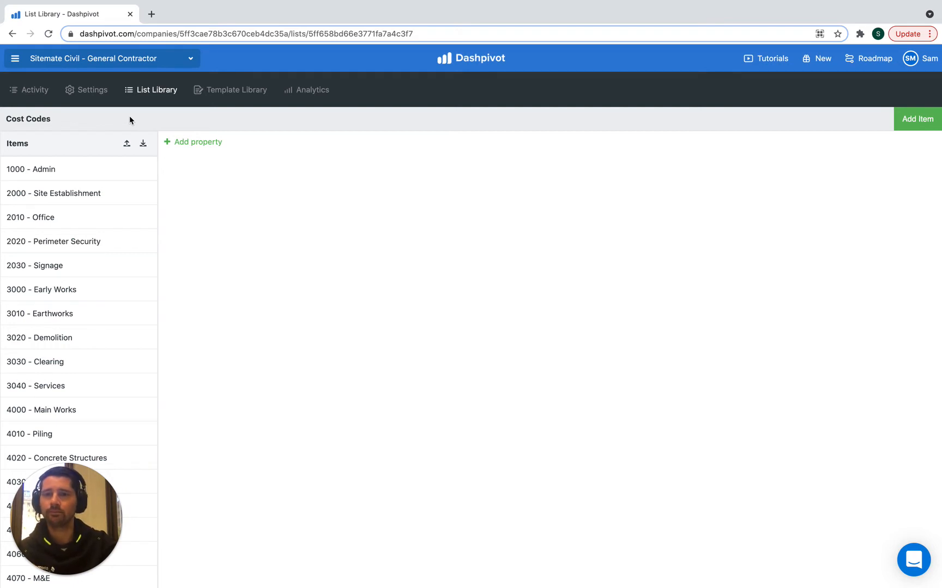
left_click(88, 58)
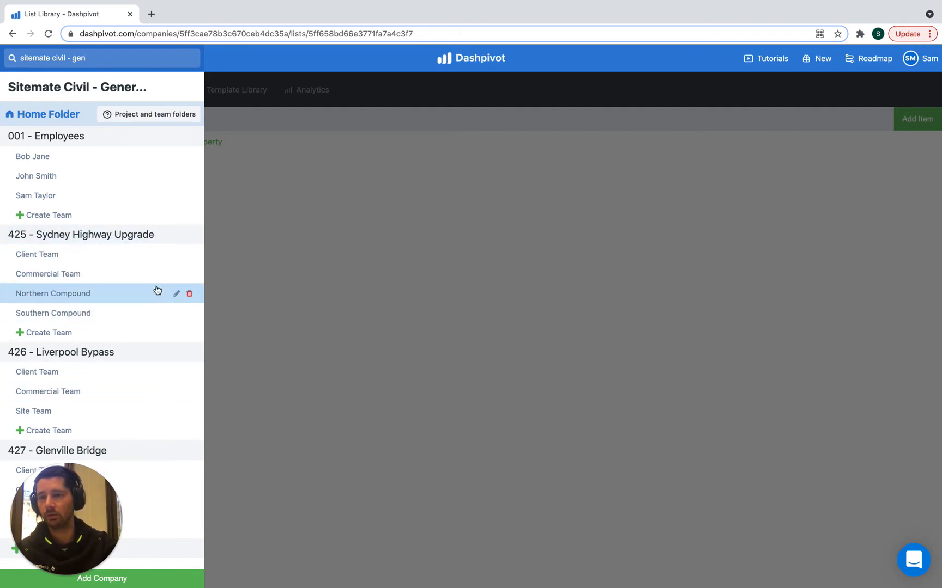
left_click(266, 246)
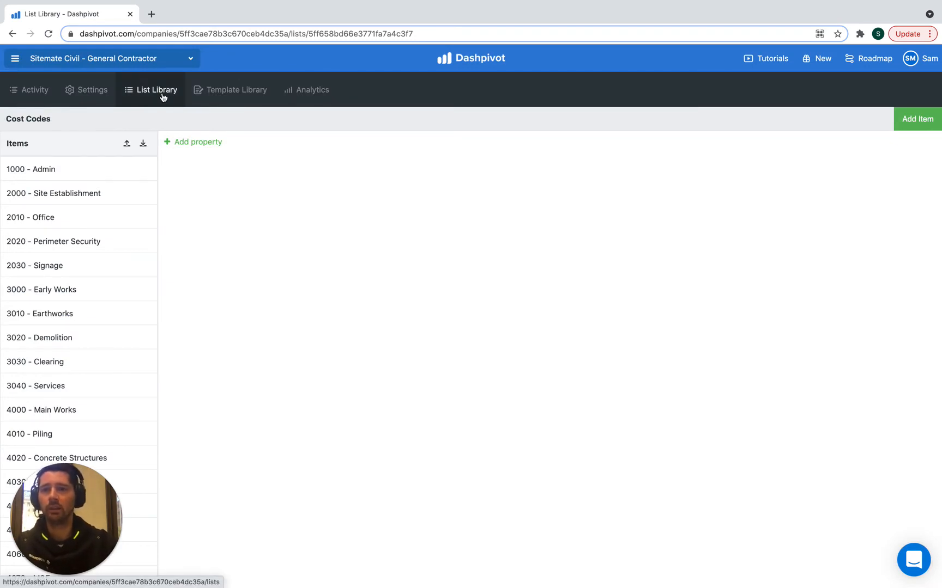
Deploy the company Cost Codes list to projects 425 - Sydney Highway Upgrade, 426 - Liverpool Bypass and 427 - Glenville Bridge, saving the changes
left_click(143, 95)
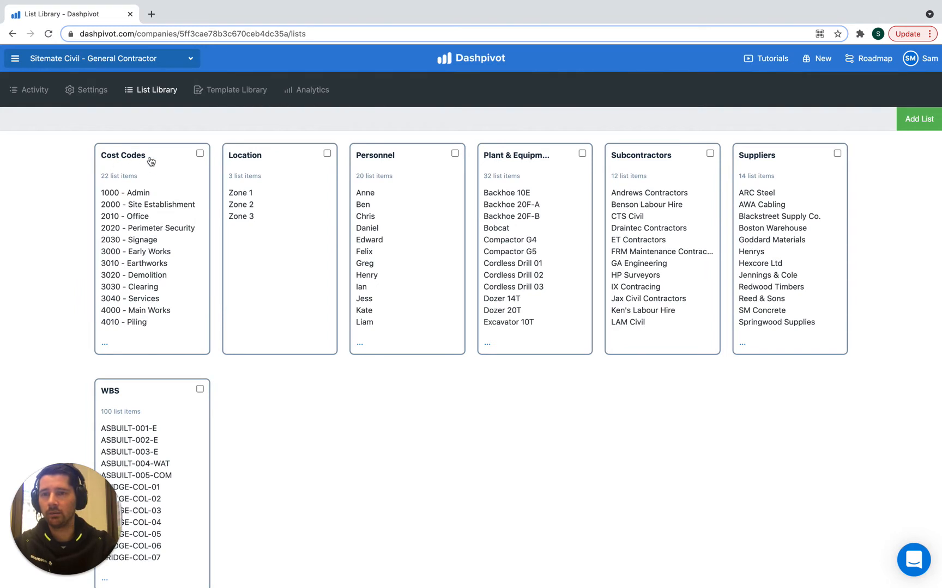
left_click(200, 155)
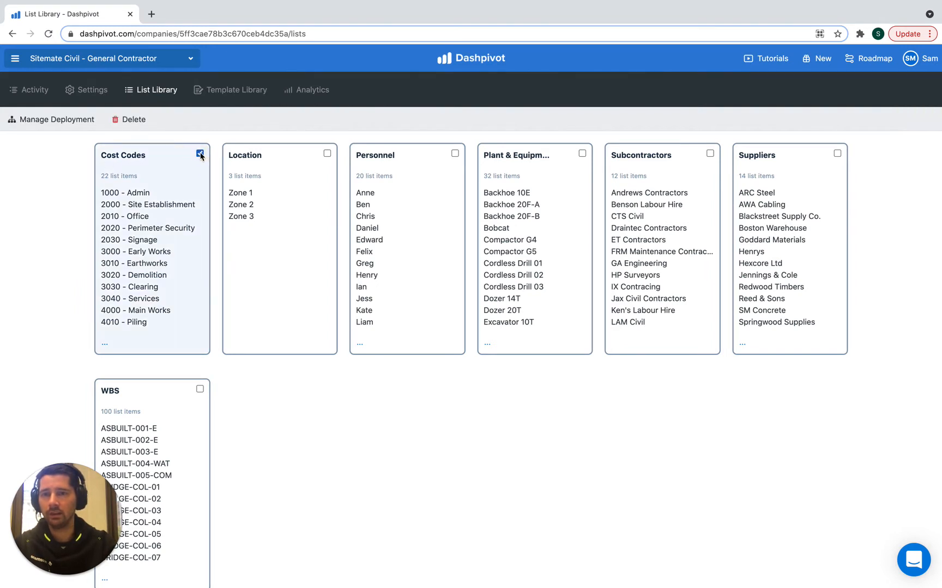
left_click(48, 123)
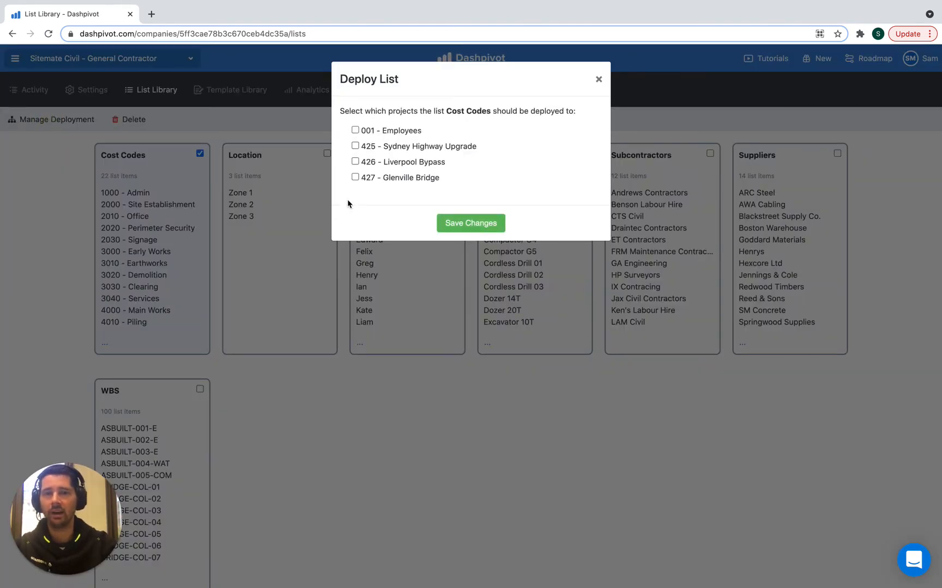
left_click(355, 146)
left_click(356, 162)
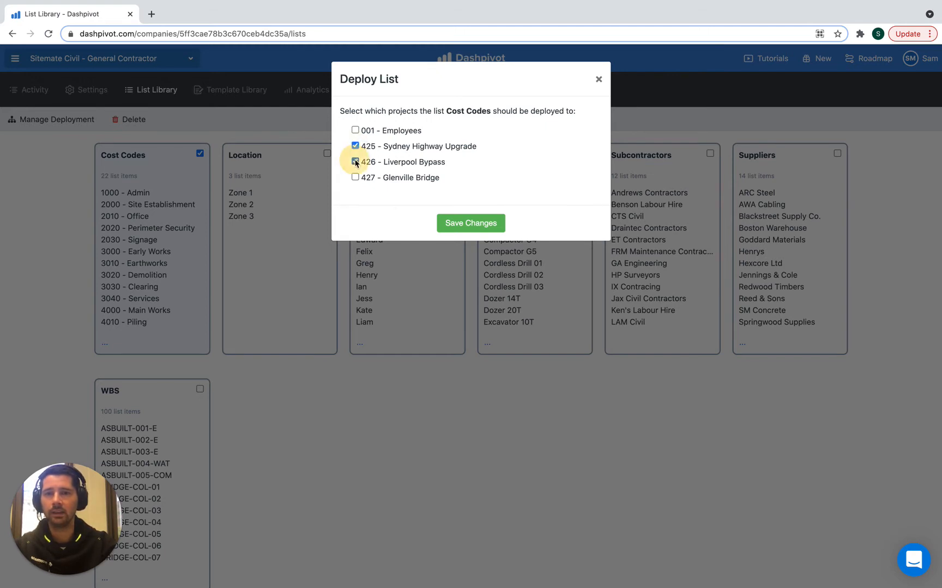
left_click(354, 179)
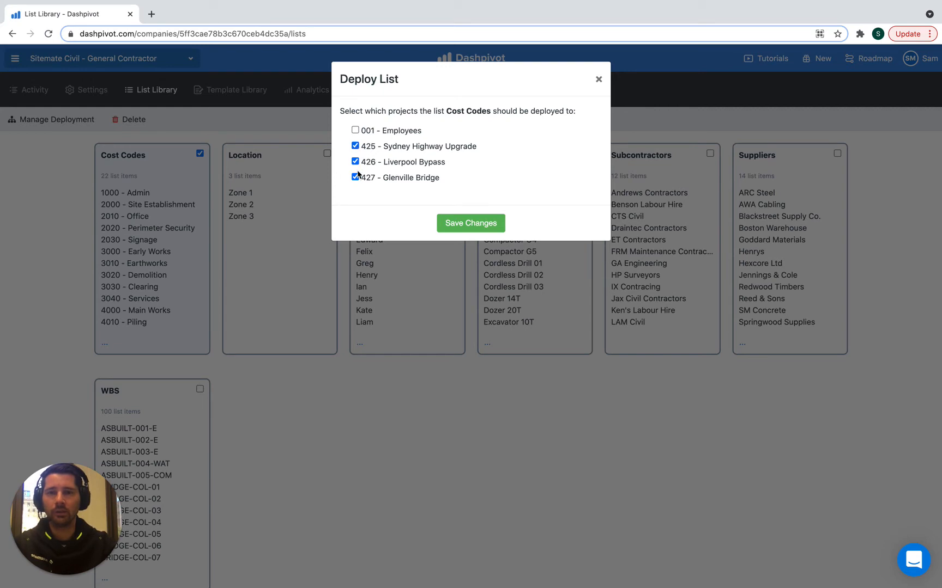
left_click(472, 227)
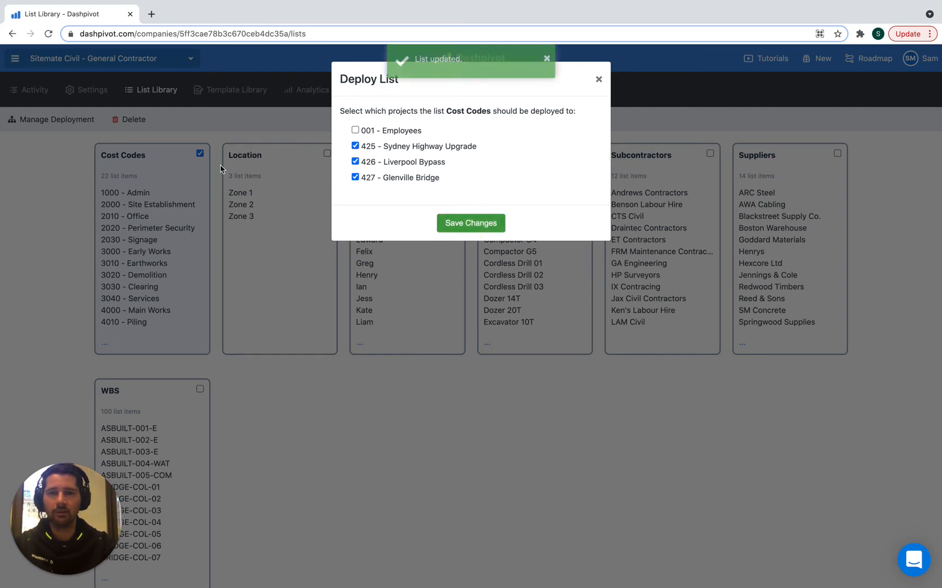
left_click(598, 79)
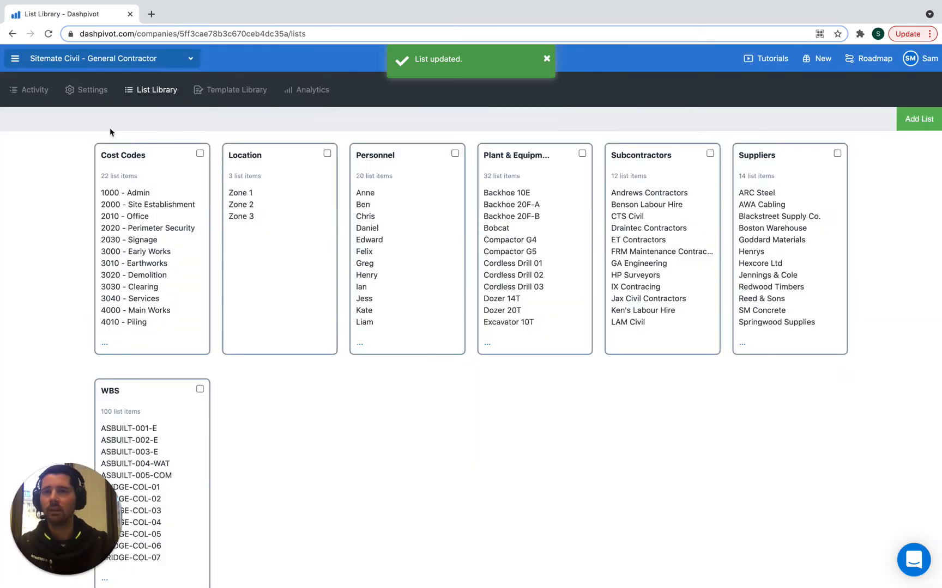
Go to the lists of the 425 - Sydney Highway Upgrade project and inspect its deployed Cost Codes list
left_click(104, 61)
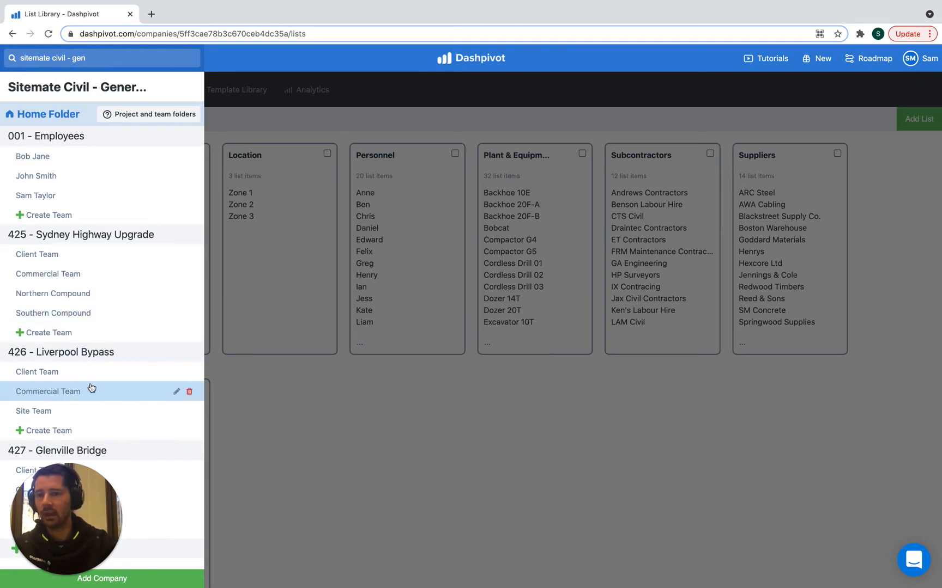
left_click(237, 388)
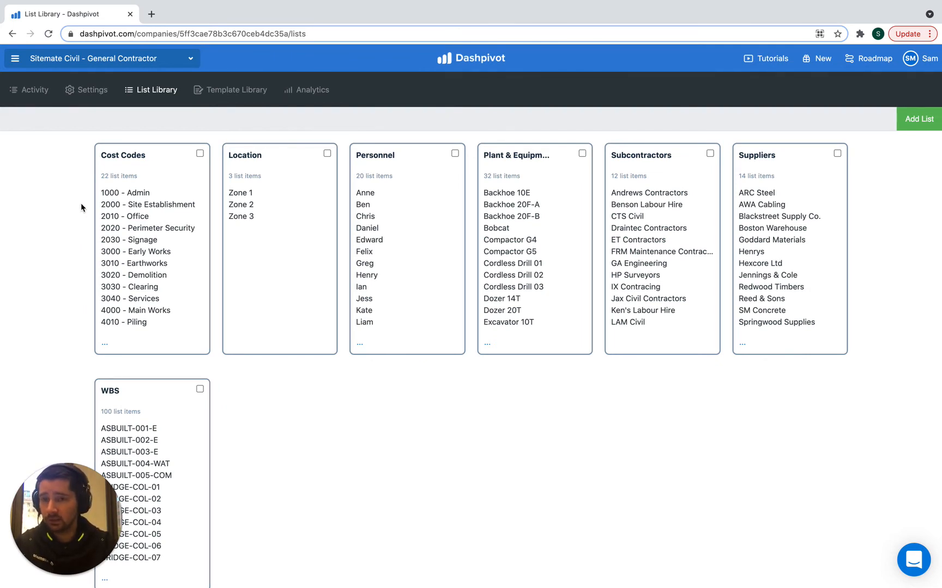
left_click(67, 58)
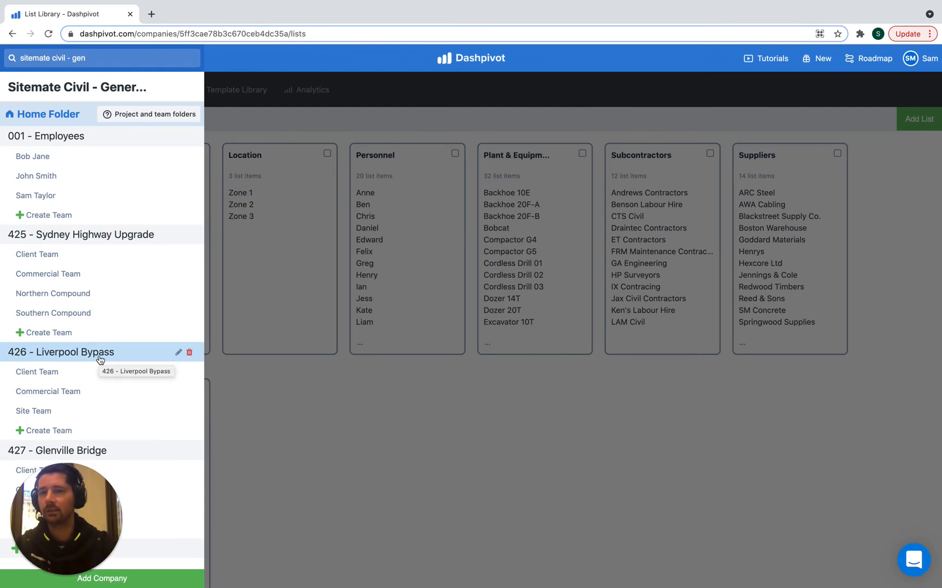
left_click(91, 239)
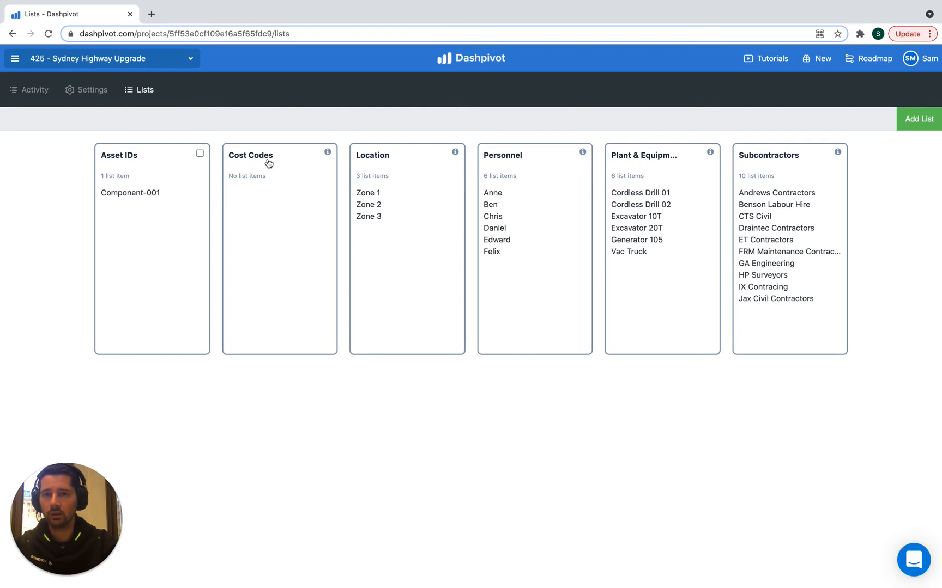
scroll(321, 149, "up", 5)
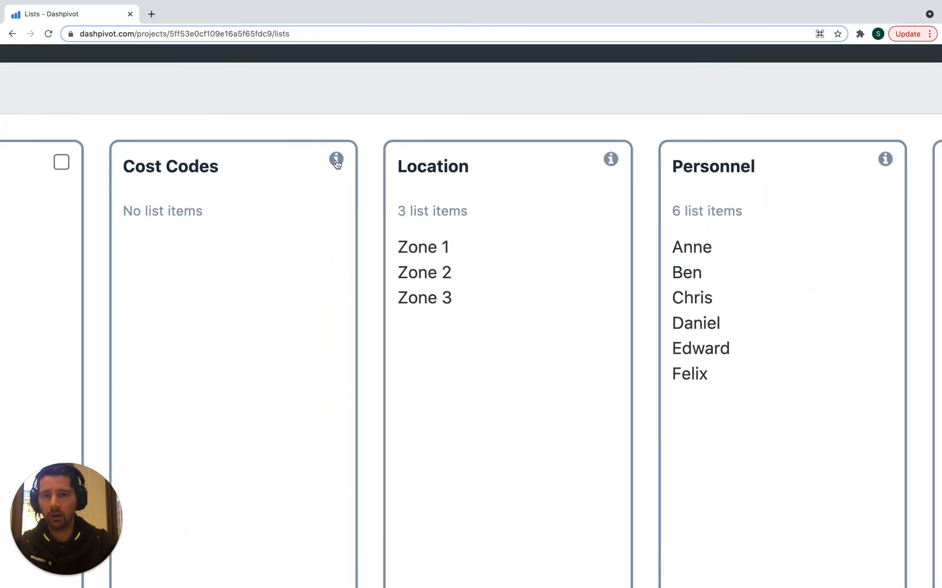
mouse_move(337, 163)
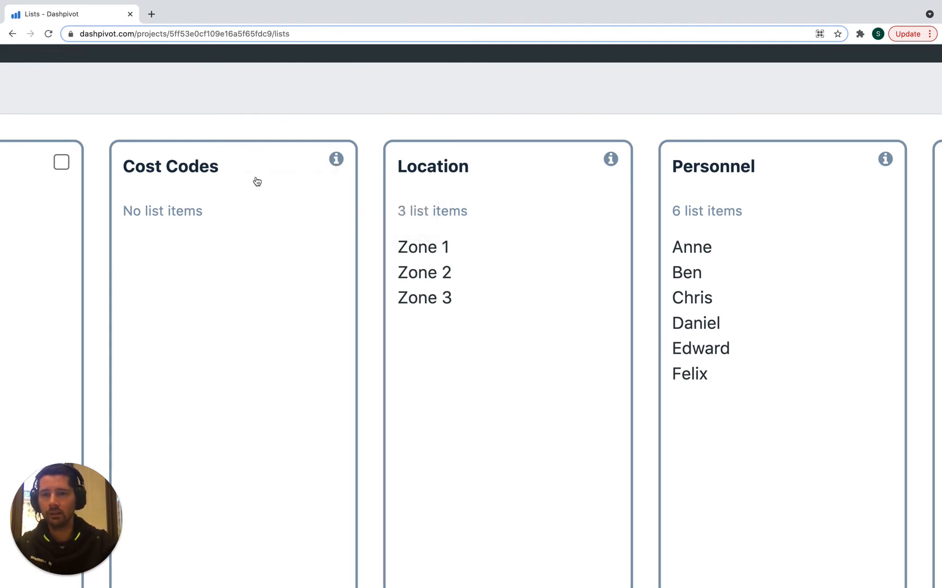
scroll(255, 180, "down", 5)
left_click(107, 60)
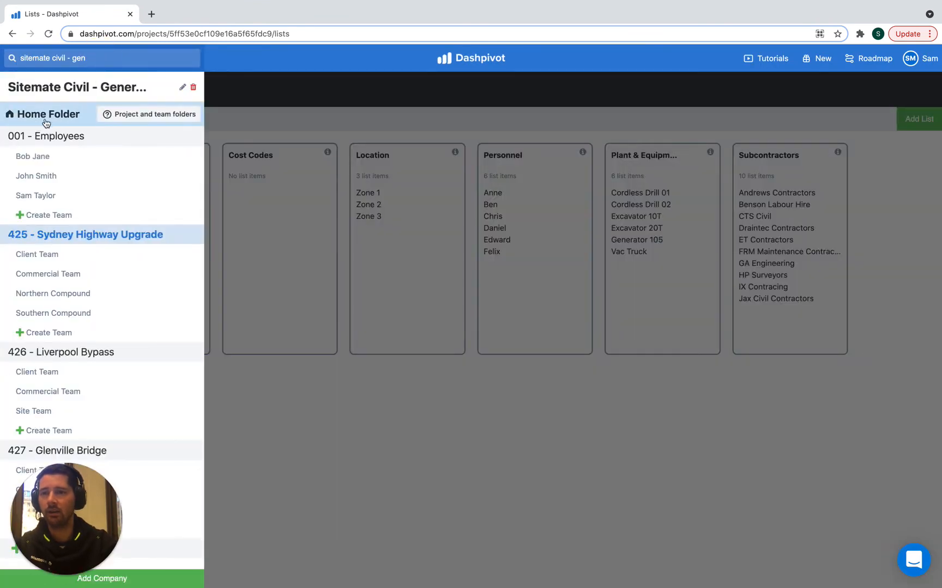
left_click(277, 121)
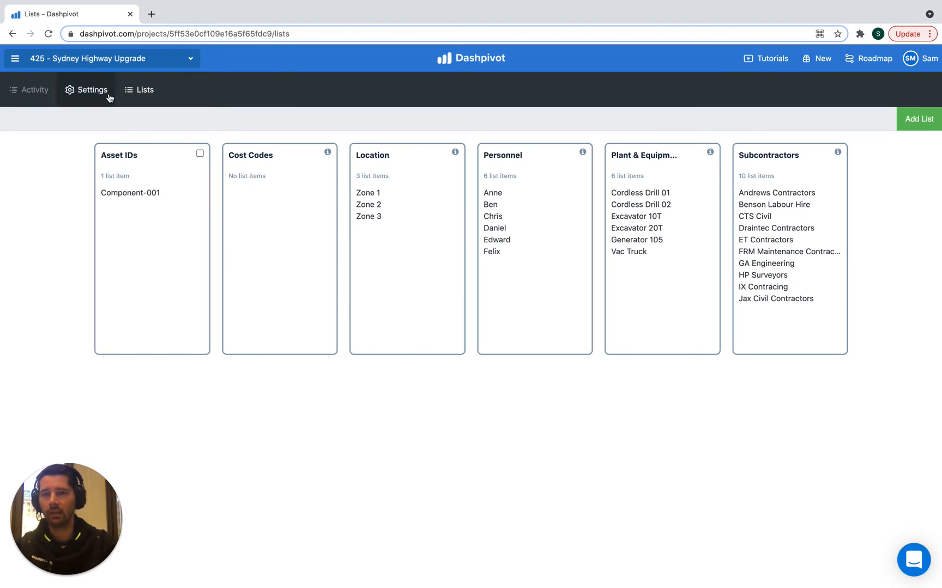
left_click(109, 58)
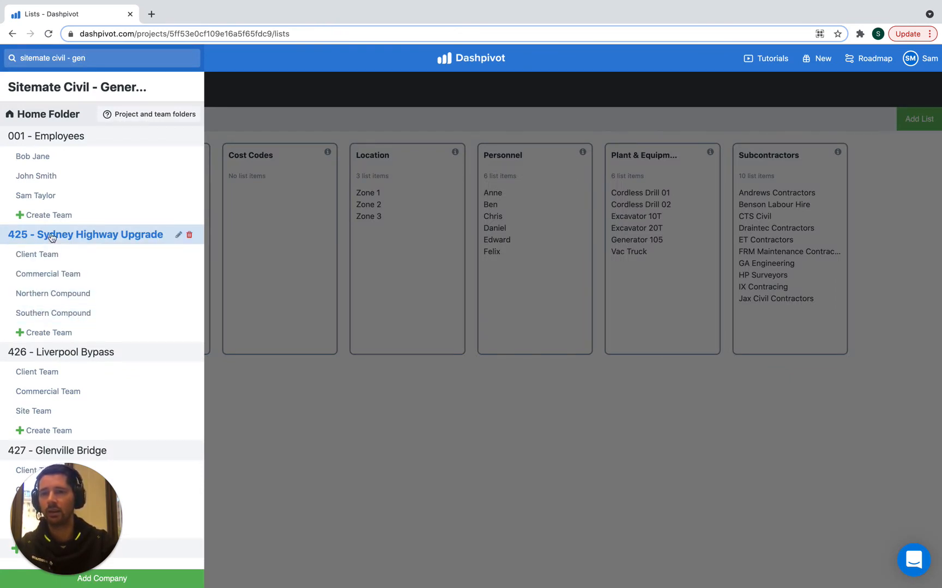
left_click(301, 129)
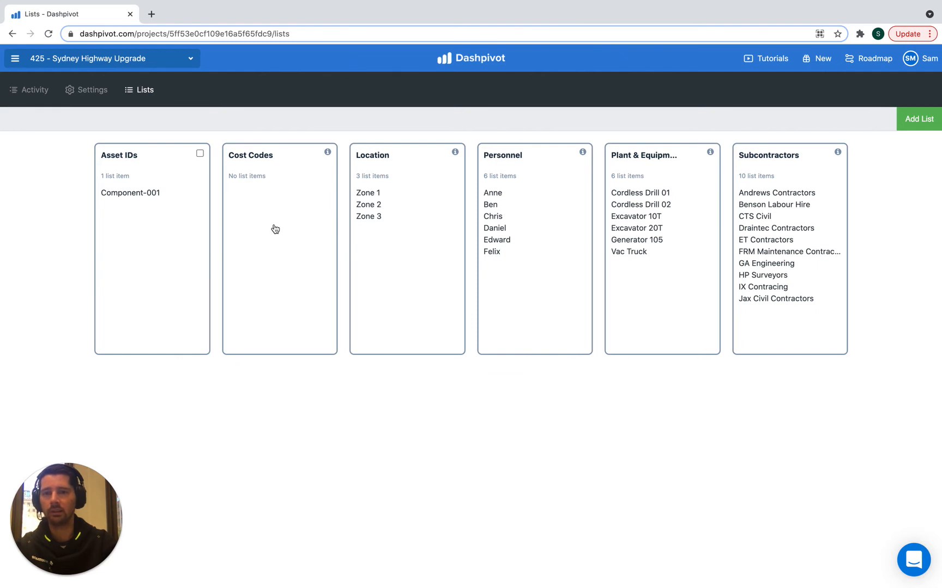
Open the project's Cost Codes list and add the existing company item 1000 - Admin to it
left_click(281, 190)
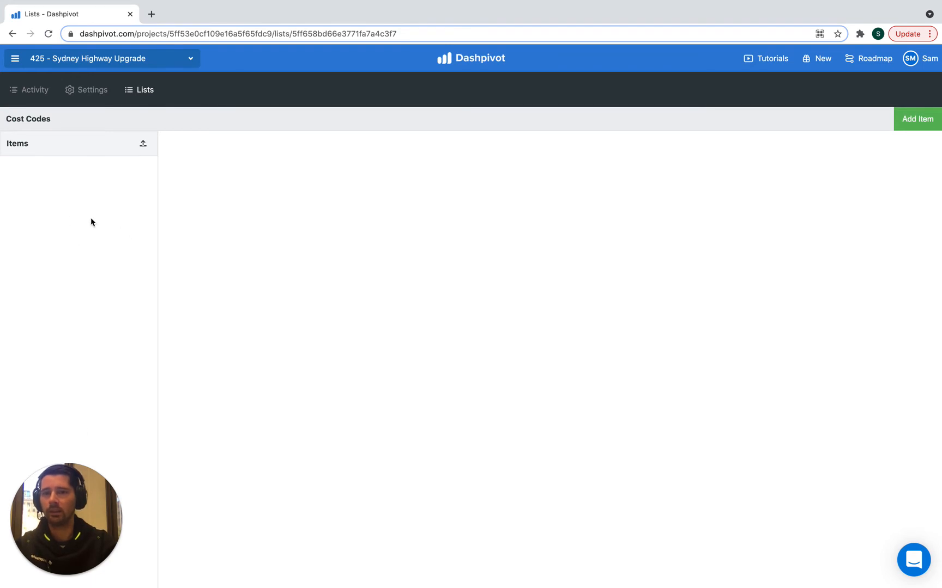
left_click(913, 124)
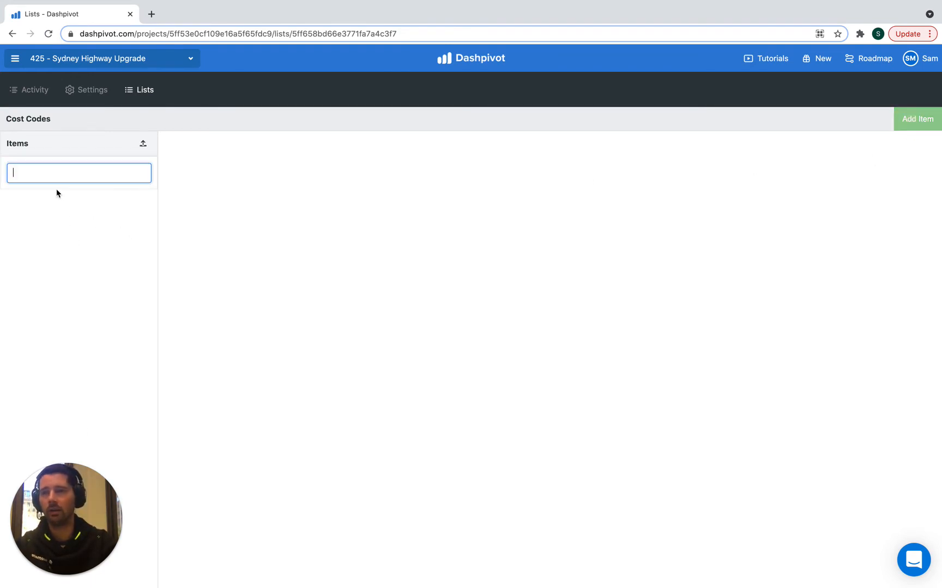
type("100")
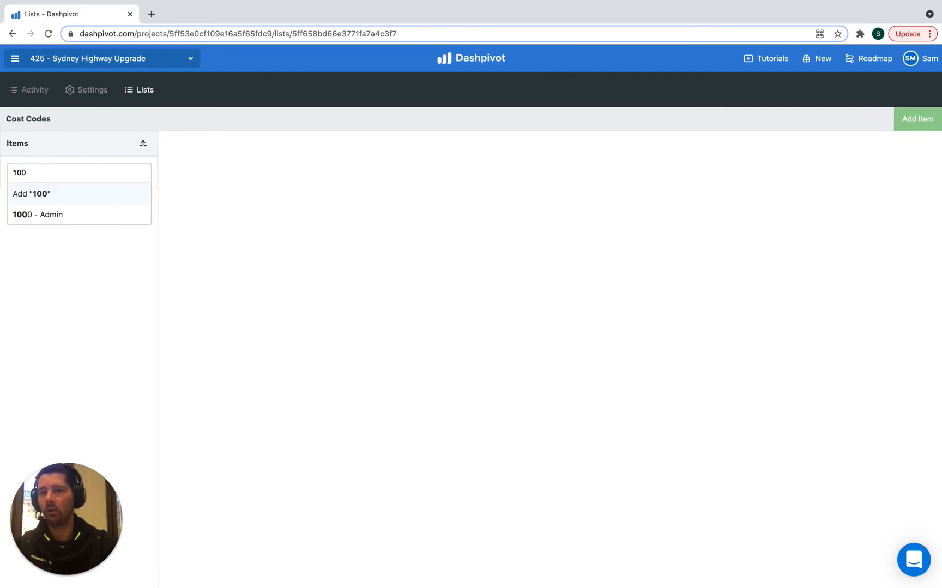
left_click(43, 219)
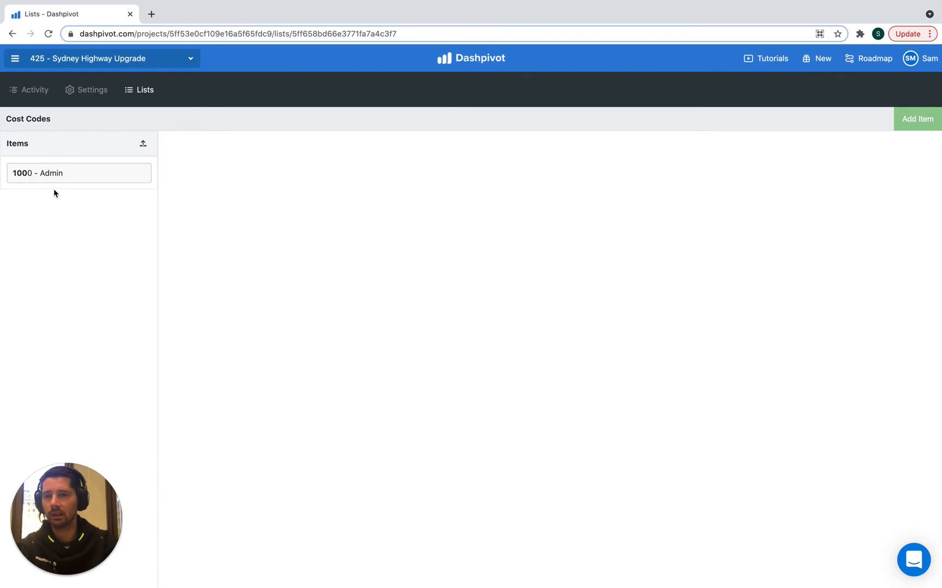
Add a new item named 1001 - Admin External to the project's Cost Codes list
type("1001")
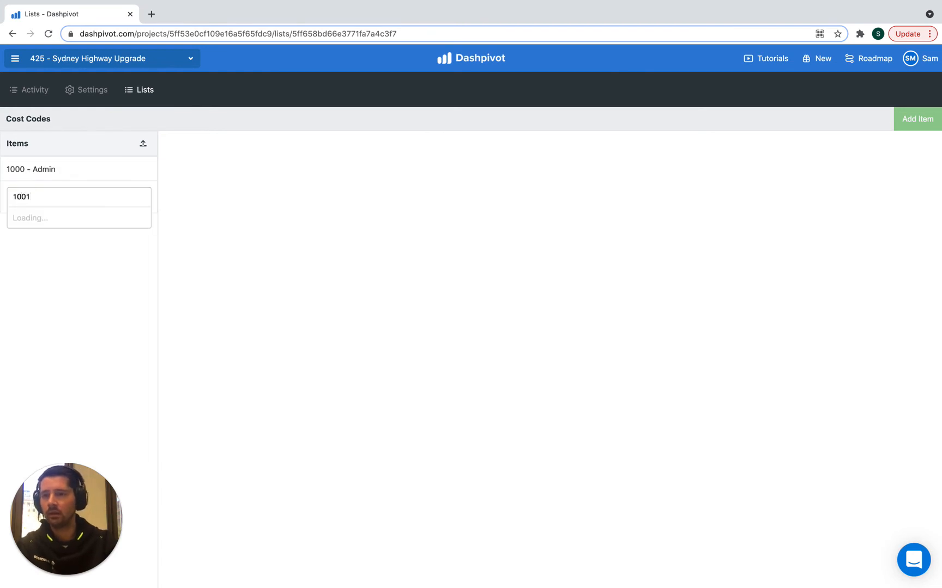
type(" - Admin External")
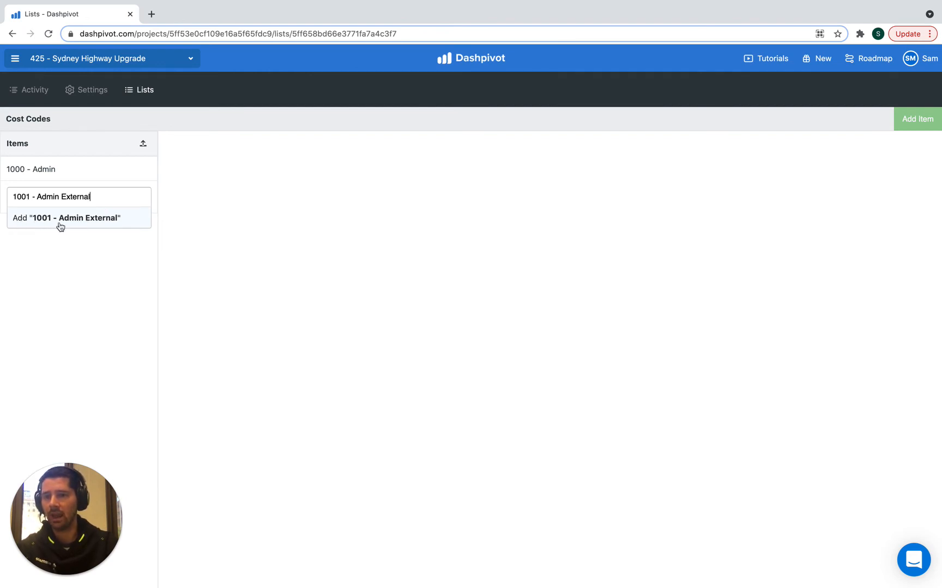
left_click(133, 224)
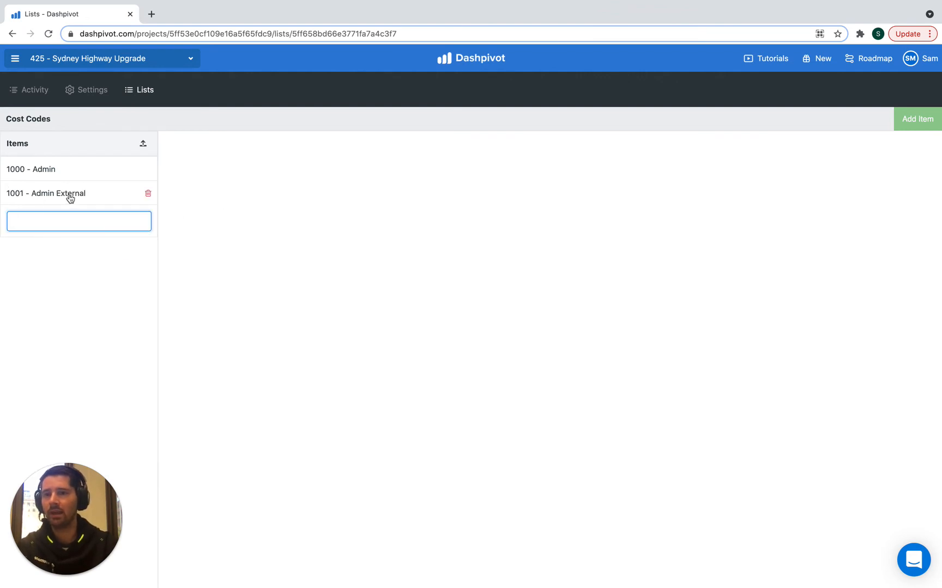
left_click(215, 245)
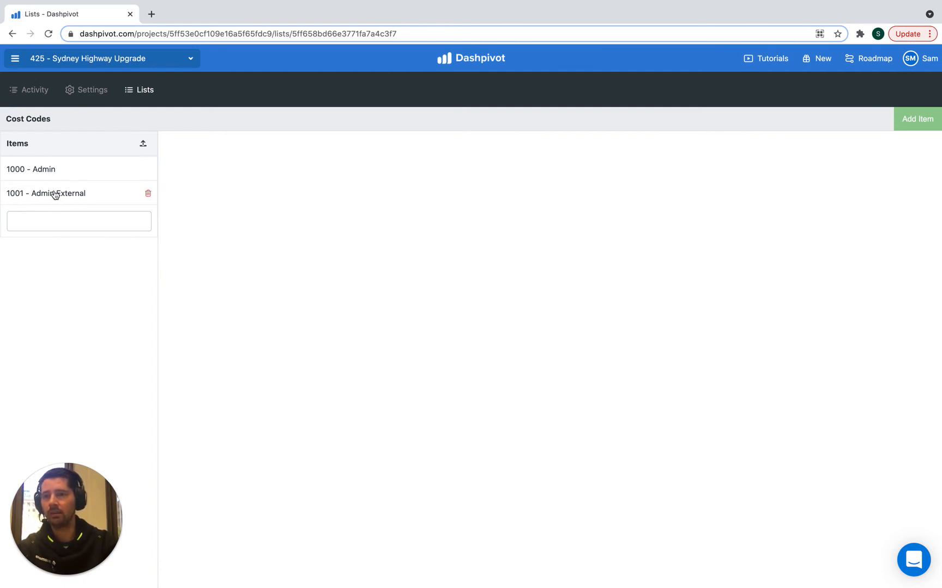
left_click(43, 221)
left_click(226, 240)
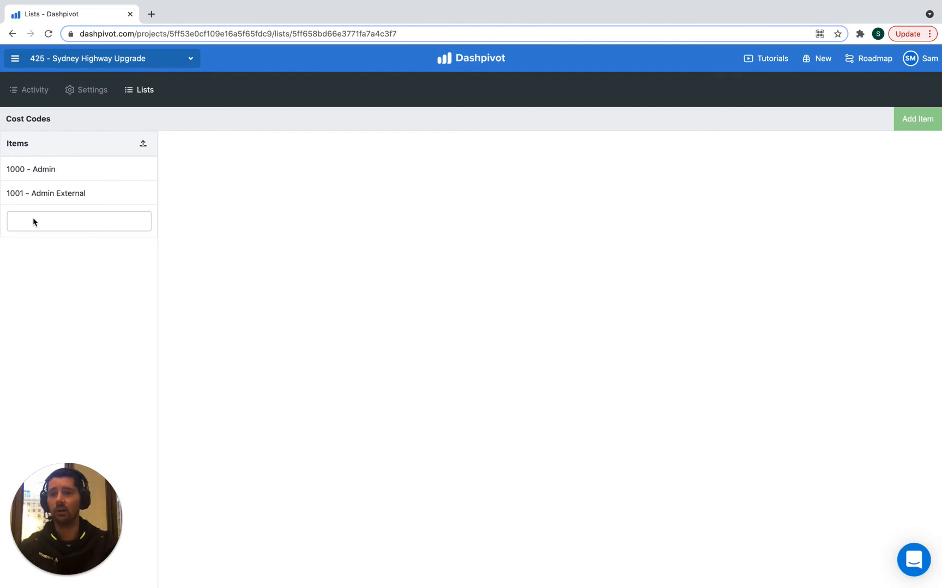
mouse_move(52, 199)
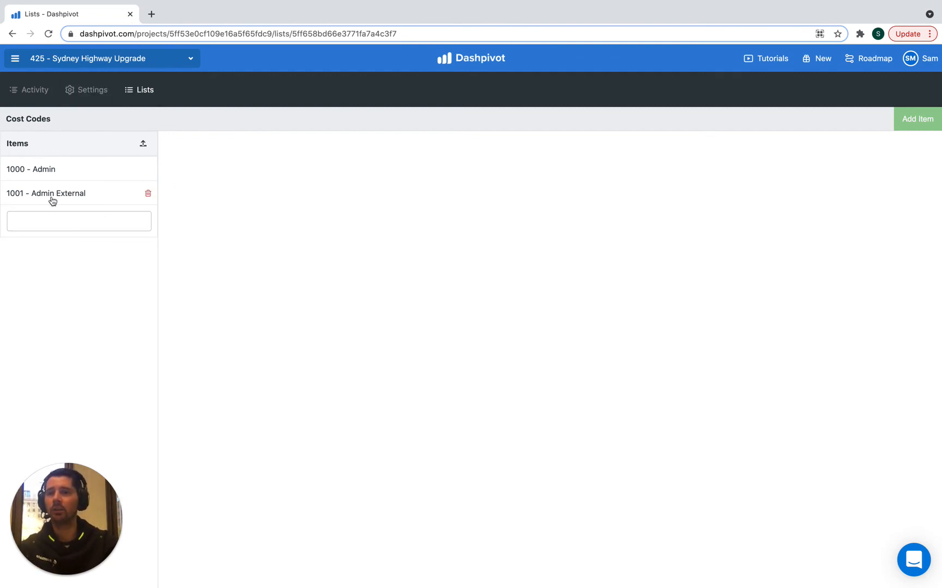
left_click(58, 59)
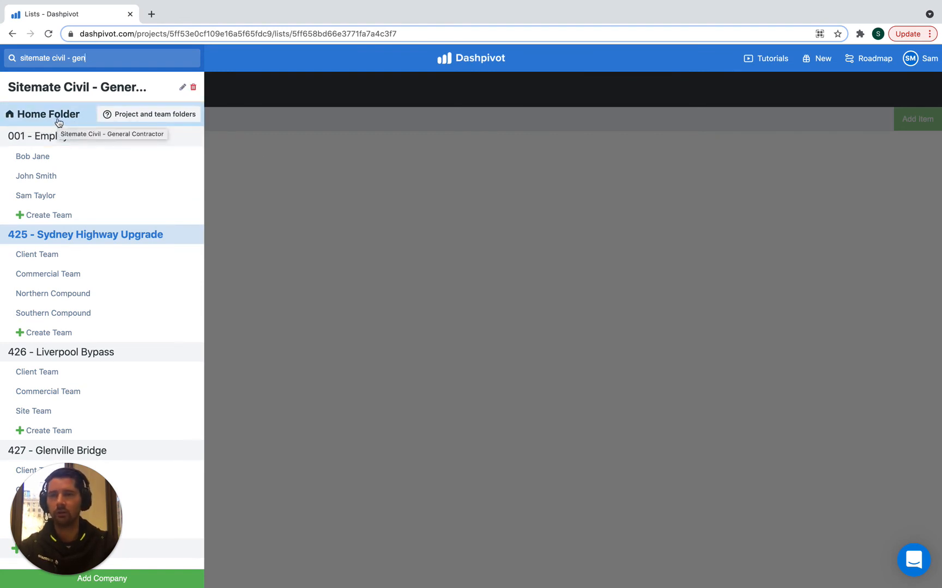
left_click(318, 186)
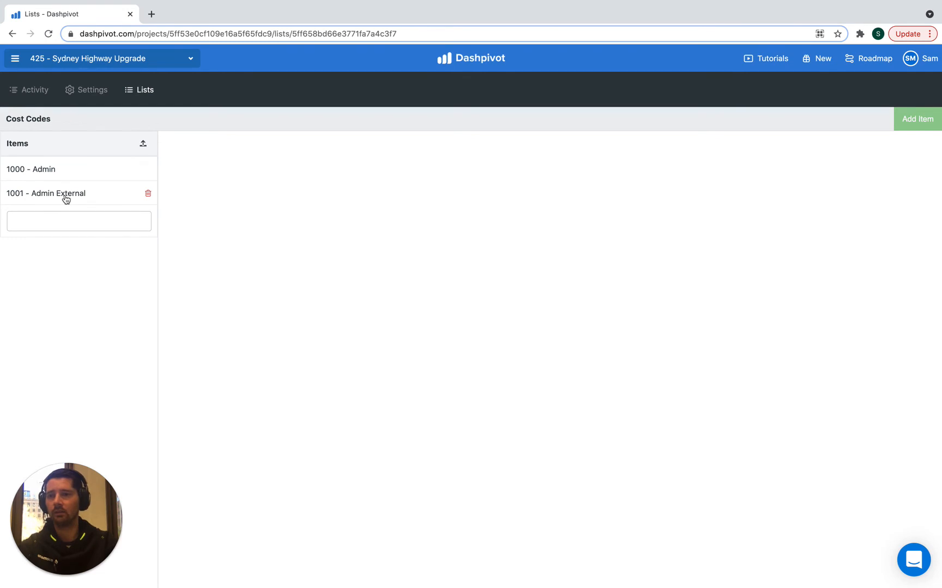
left_click(57, 58)
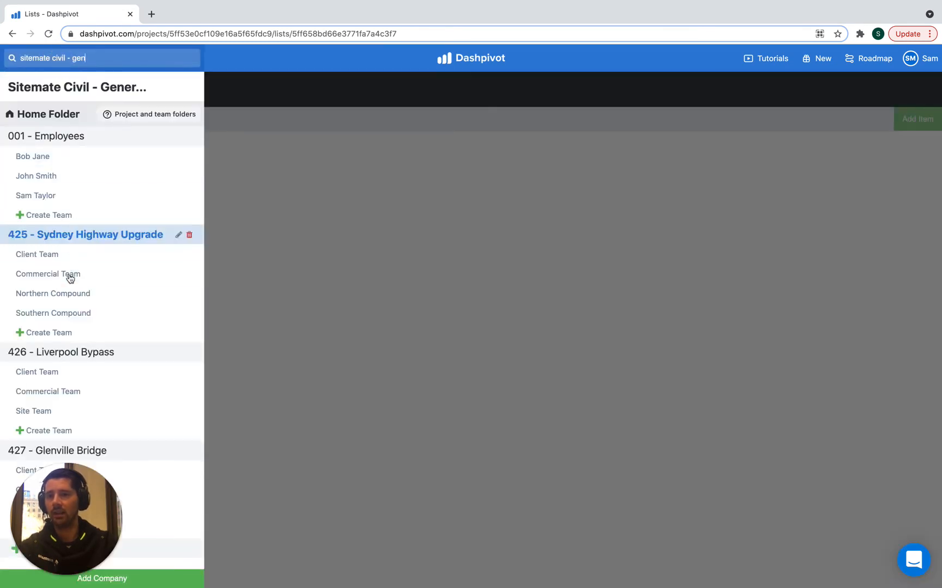
left_click(255, 212)
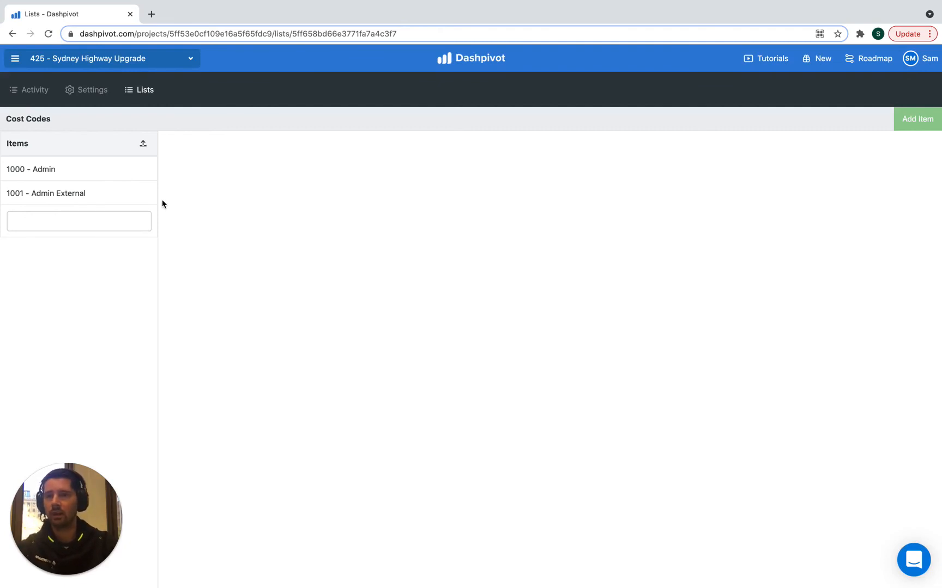
Add the existing company item 2000 - Site Establishment to the project's Cost Codes list
left_click(70, 224)
type("20")
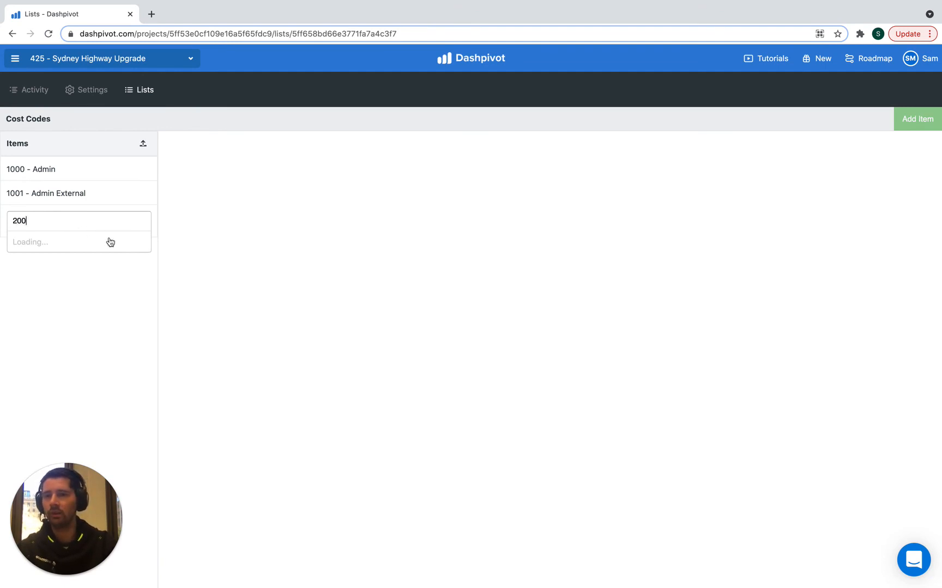
type("0")
left_click(61, 262)
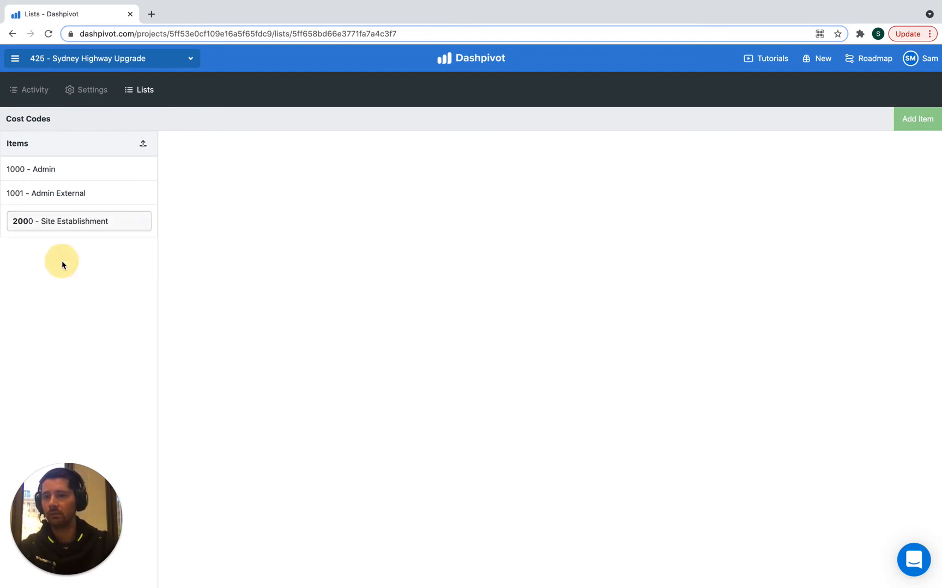
left_click(178, 243)
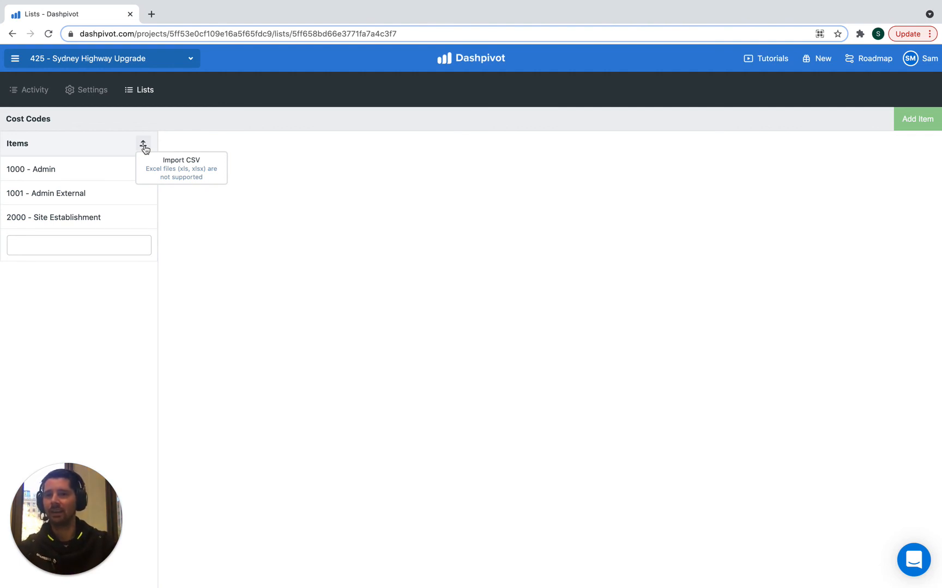
left_click(204, 253)
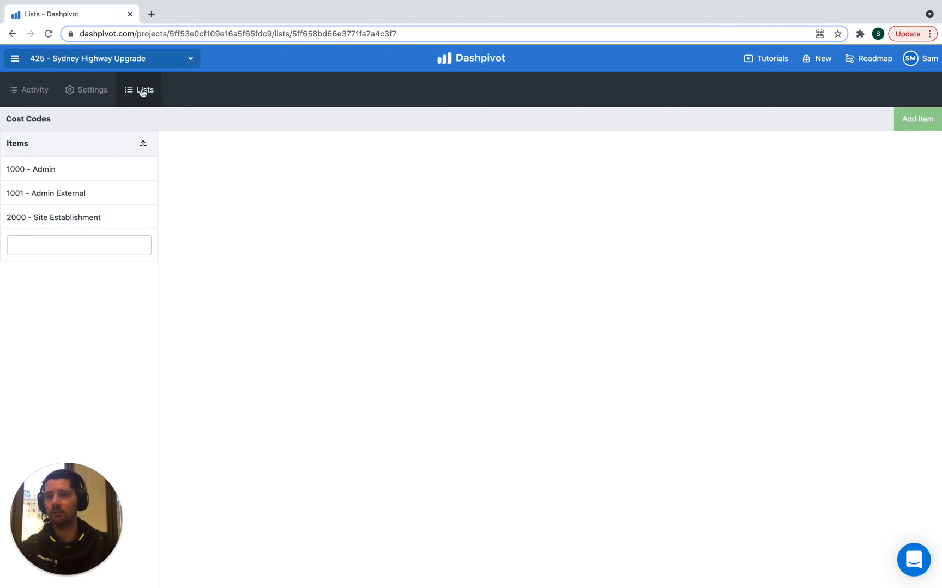
Examine the company's hierarchy of home folder, projects and teams, comparing it with the Cost Codes list of 425 - Sydney Highway Upgrade
left_click(84, 57)
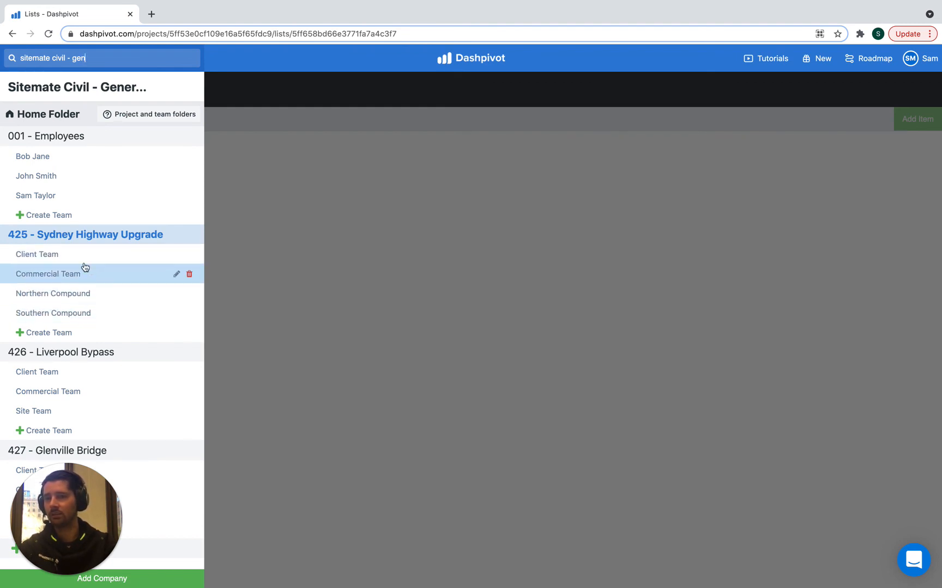
left_click(332, 281)
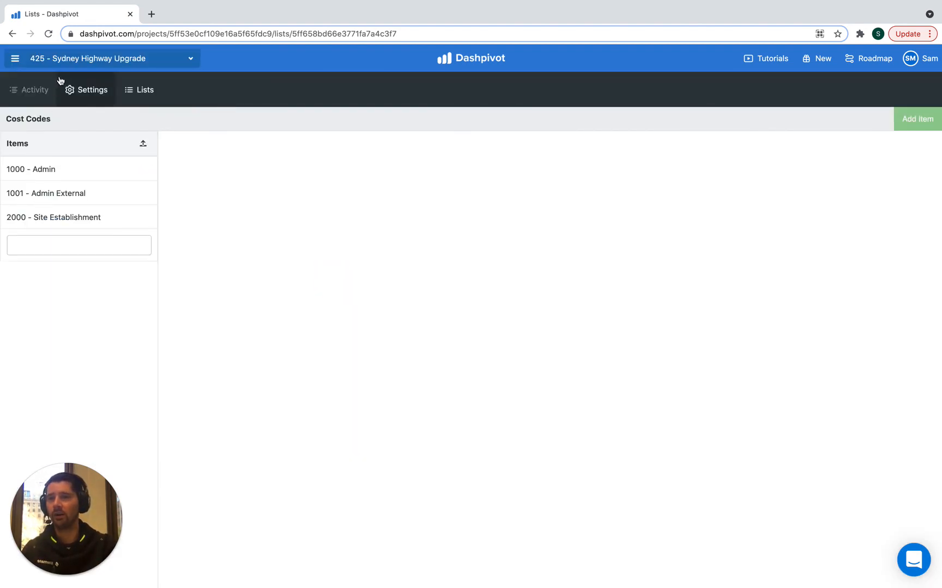
left_click(56, 57)
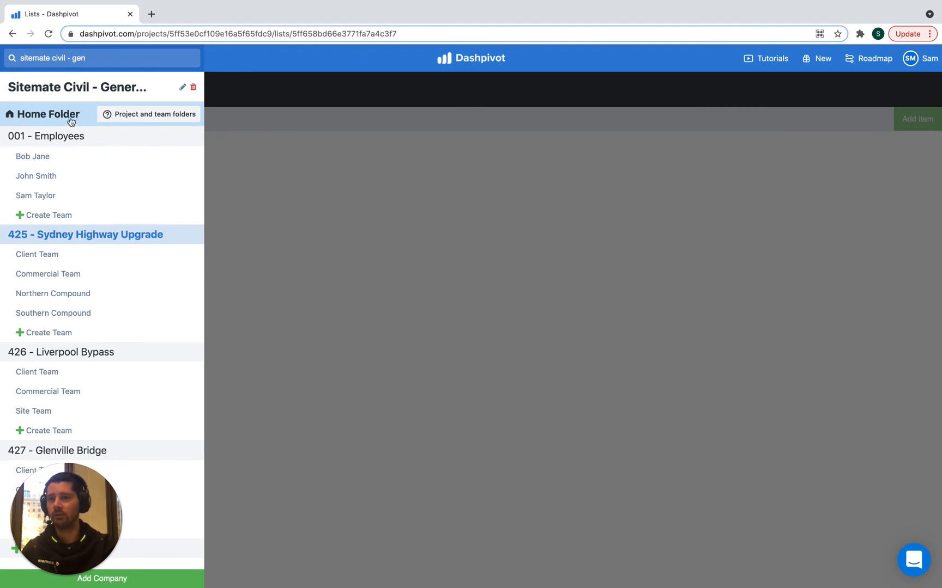
left_click(310, 189)
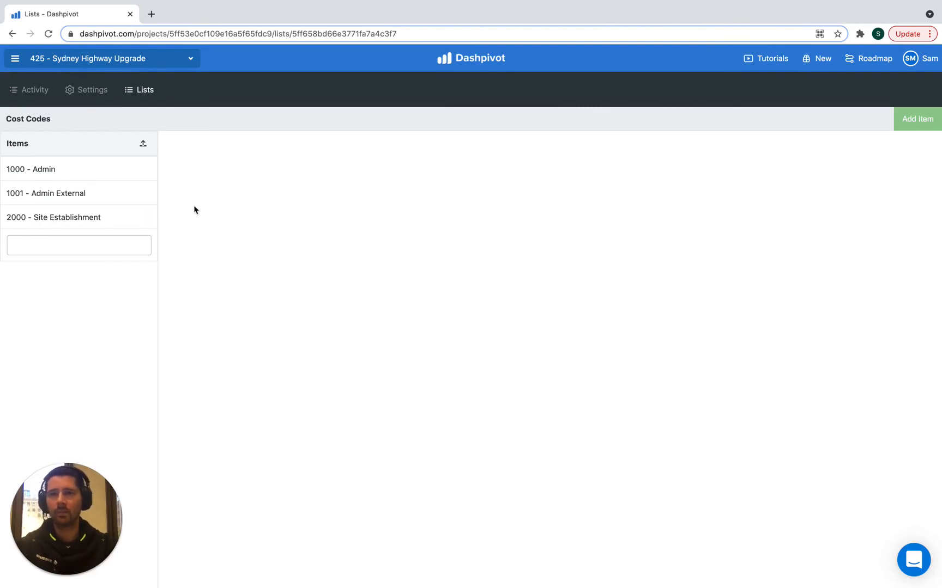
left_click(127, 59)
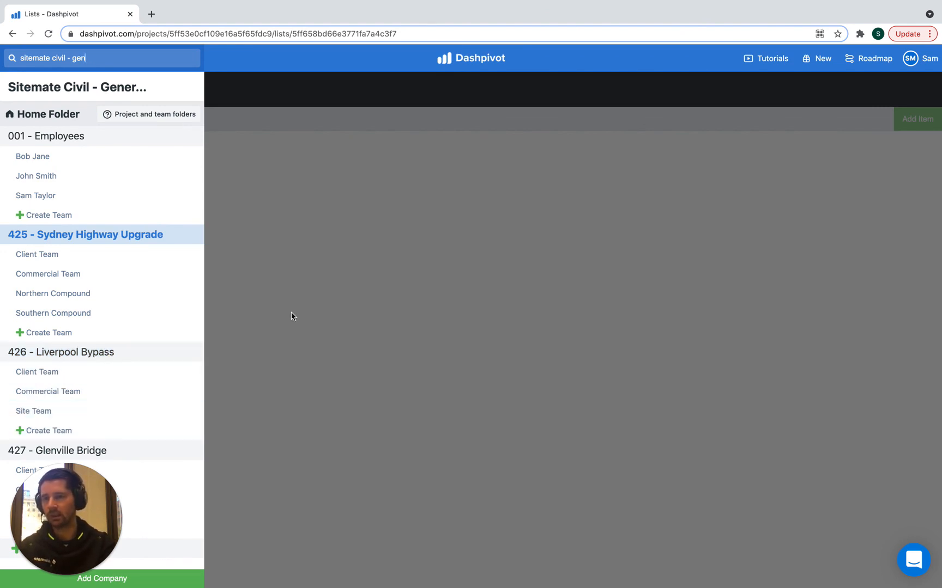
left_click(277, 219)
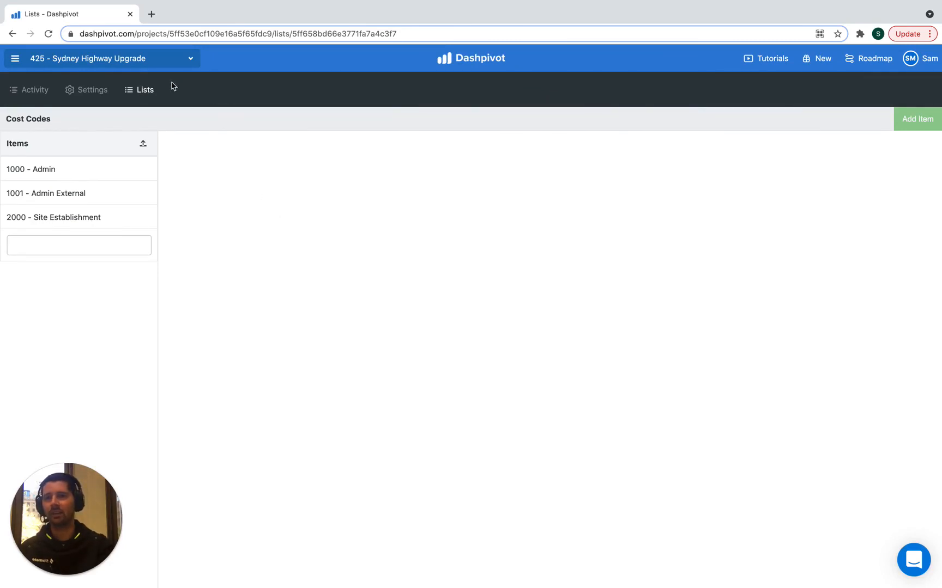
left_click(164, 58)
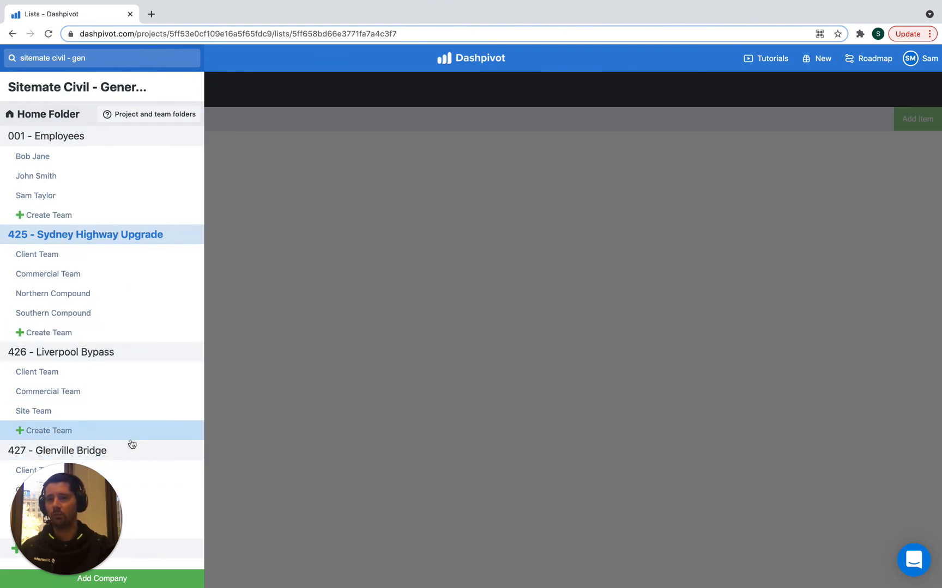
left_click(237, 250)
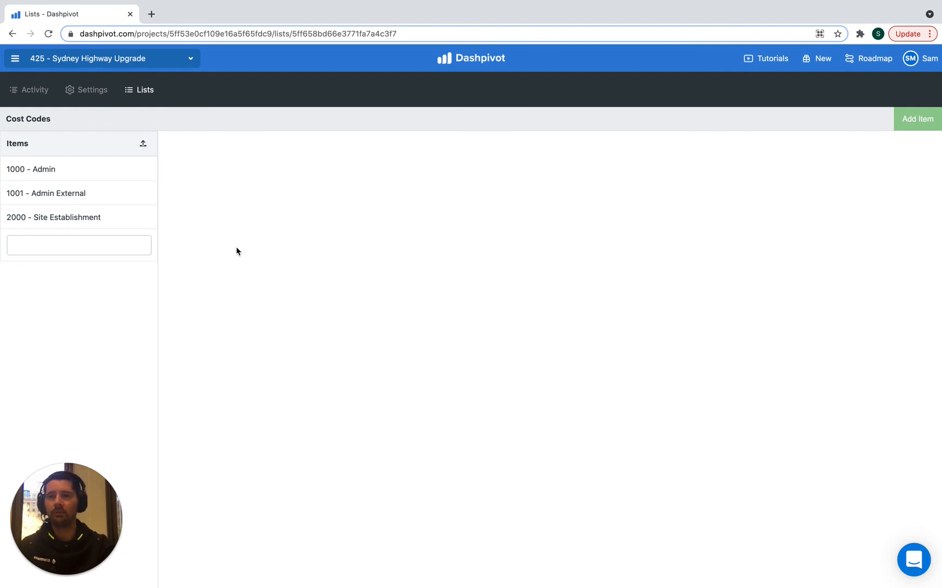
left_click(344, 260)
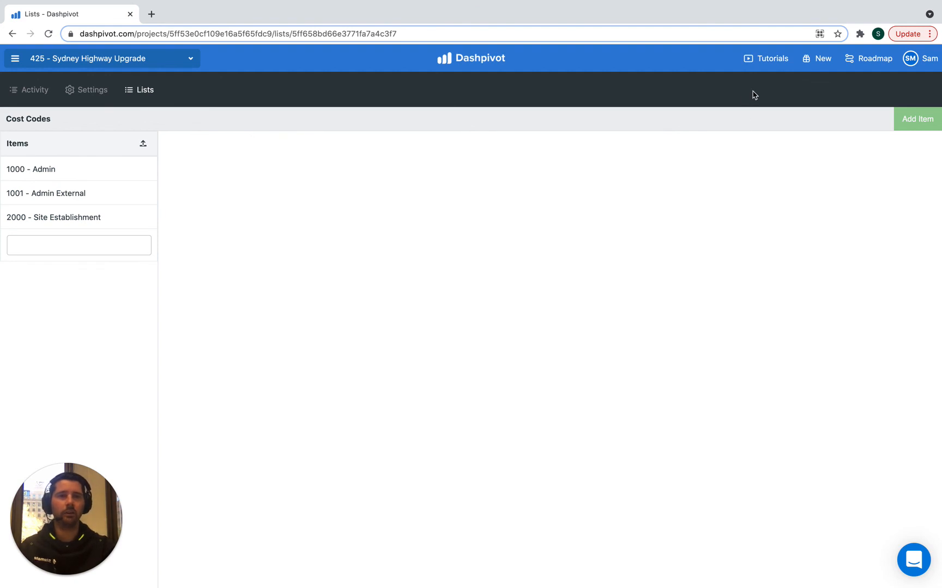